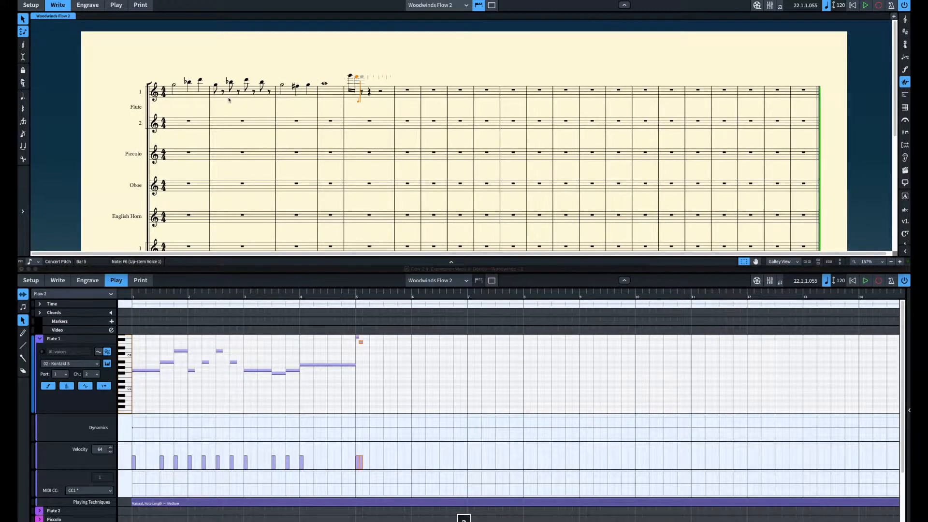
Complete the Flute 1 line with a descending sixteenth-note run in bar 5, half notes in bar 6 and whole notes in bars 7 and 8.
{"action": "key", "text": "5"}
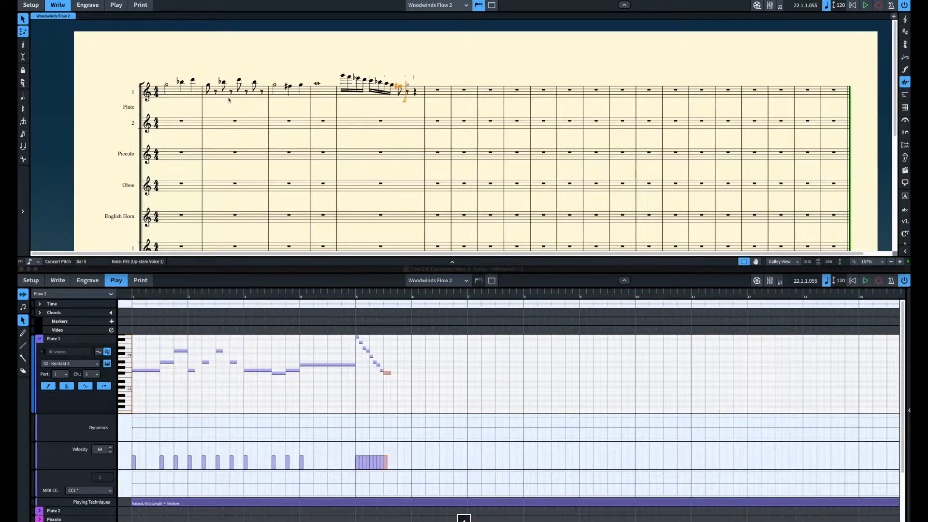
{"action": "key", "text": "4"}
{"action": "key", "text": "6"}
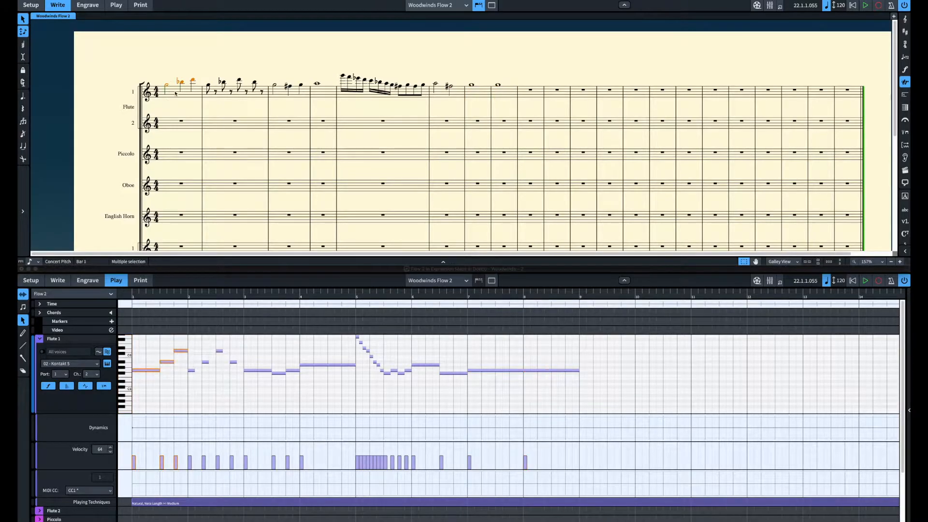
Play back the Flute 1 passage from bar 1 and examine its notes and playing techniques in the piano roll.
{"action": "key", "text": "space"}
{"action": "key", "text": "space"}
{"action": "key", "text": "z"}
{"action": "key", "text": "z"}
{"action": "key", "text": "z"}
{"action": "key", "text": "z"}
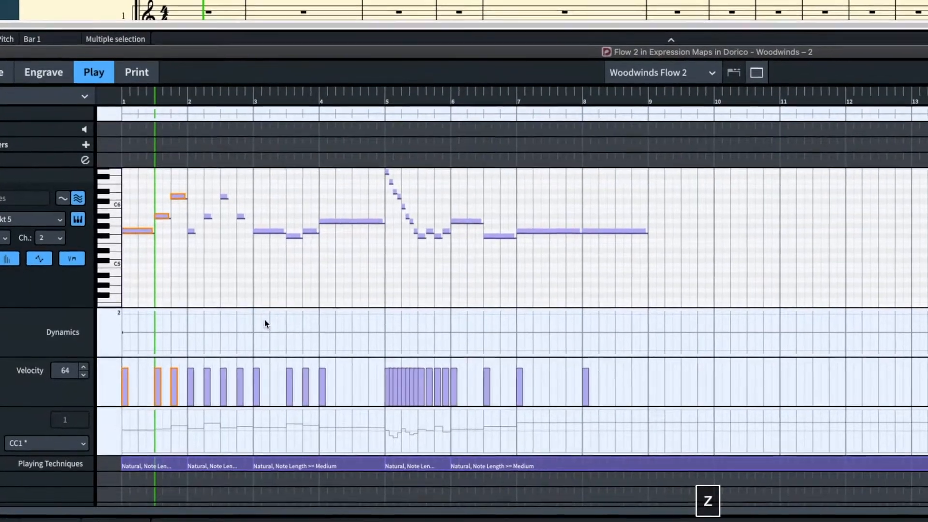
{"action": "key", "text": "x"}
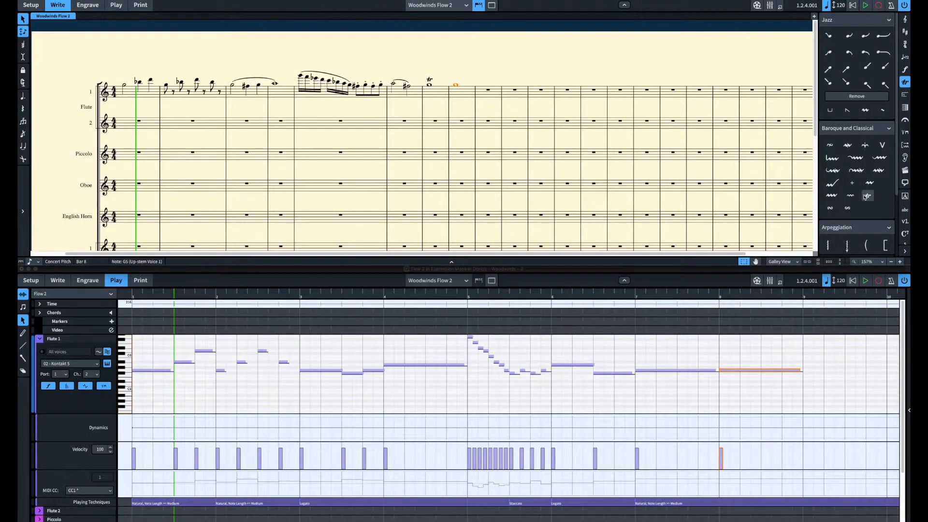
Set the interval of the Flute 1 trill in bar 8 to a half step and review the Trills playback options.
{"action": "left_click", "coordinate": [441, 262]}
{"action": "left_click", "coordinate": [288, 220]}
{"action": "left_click", "coordinate": [290, 237]}
{"action": "left_click", "coordinate": [442, 262]}
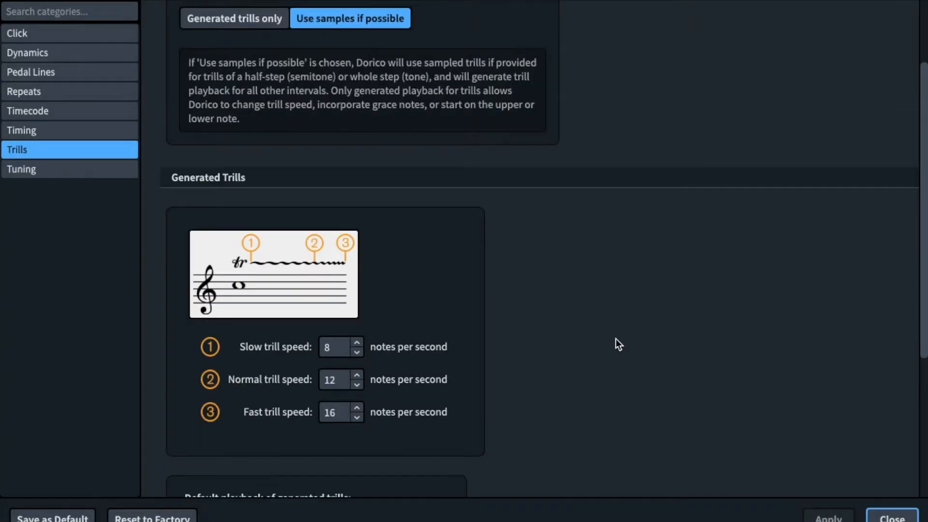
{"action": "scroll", "coordinate": [615, 344], "scroll_direction": "down", "scroll_amount": 3}
{"action": "scroll", "coordinate": [616, 353], "scroll_direction": "up", "scroll_amount": 6}
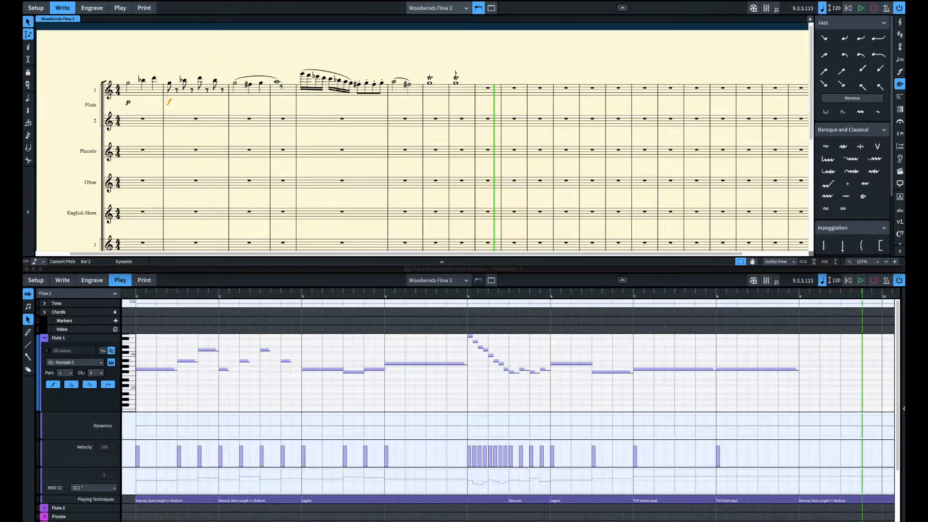
Add Flute 1 dynamics: a diminuendo in bar 4, p with a crescendo through bar 5, and mf in bar 6.
{"action": "key", "text": "Return"}
{"action": "key", "text": "BackSpace"}
{"action": "key", "text": "Return"}
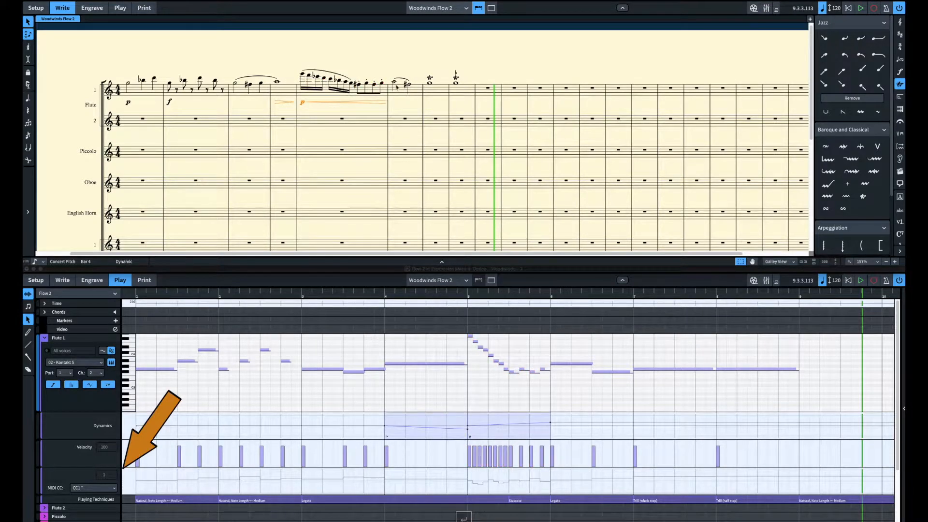
{"action": "type", "text": "mf"}
{"action": "key", "text": "Return"}
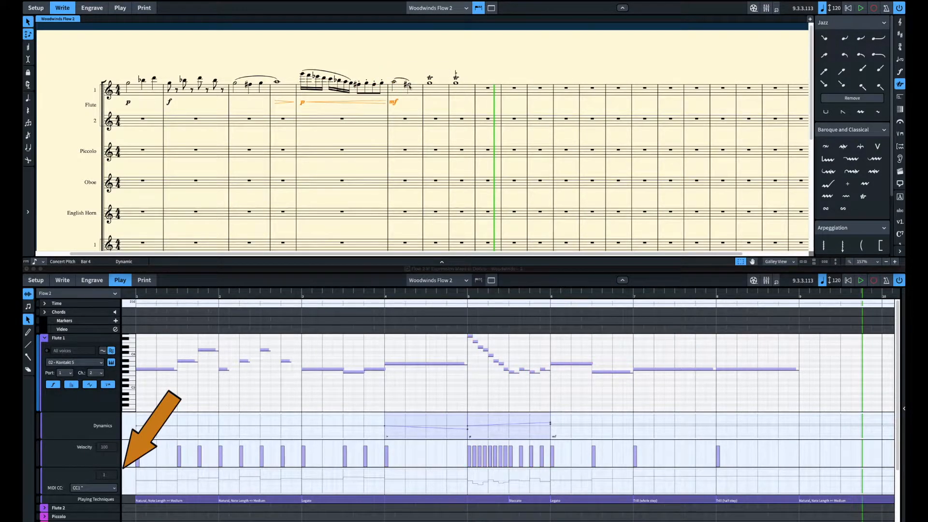
Add a diminuendo under the Flute 1 trill in bar 8 and start playback to refresh the automation lanes.
{"action": "left_click", "coordinate": [456, 84]}
{"action": "type", "text": ">"}
{"action": "key", "text": "Return"}
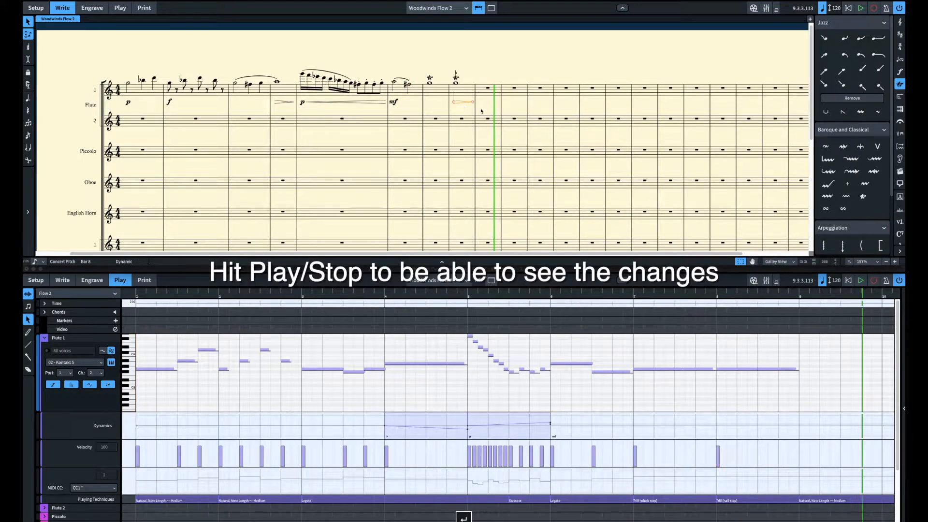
{"action": "key", "text": "space"}
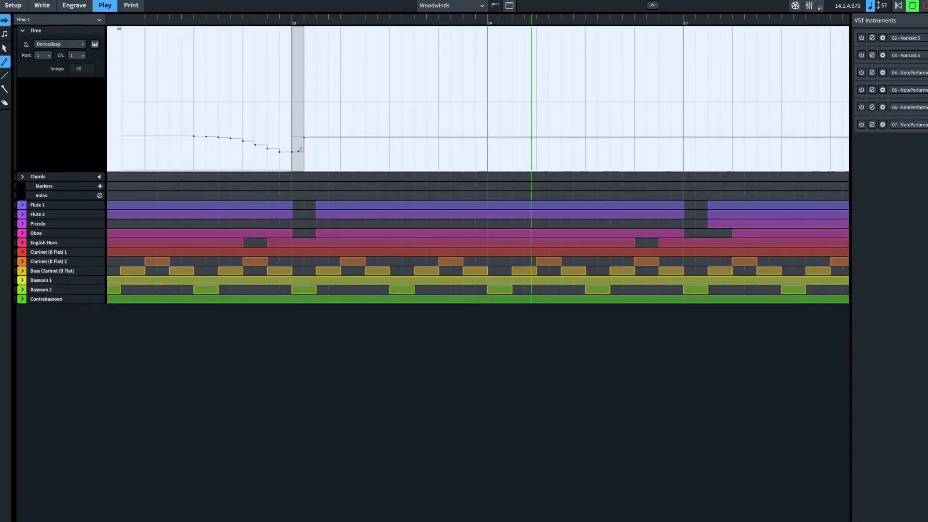
Try drawing a tempo recovery after the slowdown at bar 13, play it back and undo it.
{"action": "mouse_move", "coordinate": [305, 139]}
{"action": "left_mouse_down"}
{"action": "mouse_move", "coordinate": [292, 133]}
{"action": "mouse_move", "coordinate": [280, 151]}
{"action": "mouse_move", "coordinate": [341, 135]}
{"action": "left_mouse_up"}
{"action": "left_click", "coordinate": [187, 20]}
{"action": "key", "text": "space"}
{"action": "key", "text": "space"}
{"action": "key", "text": "super+z"}
{"action": "left_click", "coordinate": [163, 20]}
{"action": "left_click", "coordinate": [19, 519]}
{"action": "left_click", "coordinate": [20, 477]}
{"action": "key", "text": "space"}
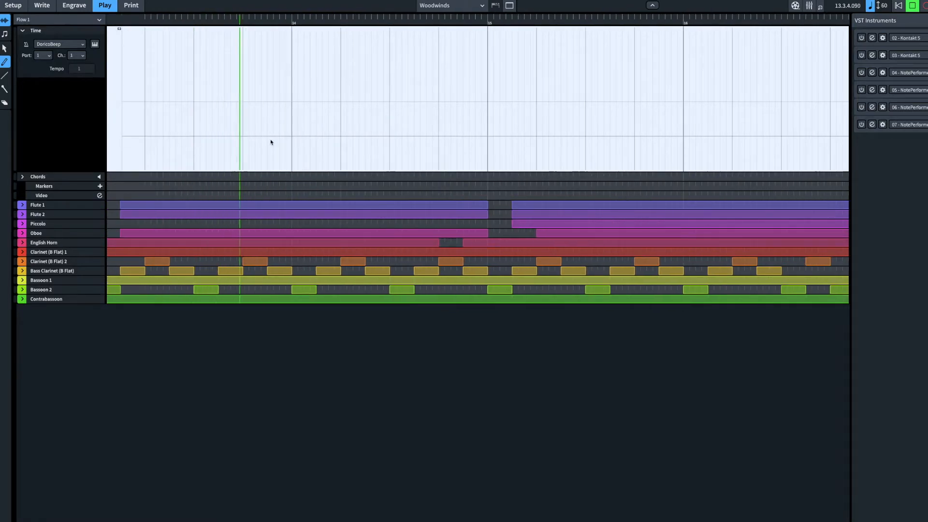
{"action": "key", "text": "space"}
Draw a gently fluctuating tempo curve from bar 13 to the middle of bar 14, dipping at the start of bar 14, and play it.
{"action": "scroll", "coordinate": [271, 142], "scroll_direction": "left", "scroll_amount": 3}
{"action": "left_click", "coordinate": [220, 144]}
{"action": "mouse_move", "coordinate": [220, 144]}
{"action": "left_mouse_down"}
{"action": "mouse_move", "coordinate": [404, 130]}
{"action": "mouse_move", "coordinate": [416, 144]}
{"action": "left_mouse_up"}
{"action": "left_click", "coordinate": [205, 21]}
{"action": "key", "text": "space"}
{"action": "left_click_drag", "start_coordinate": [322, 148], "coordinate": [415, 136]}
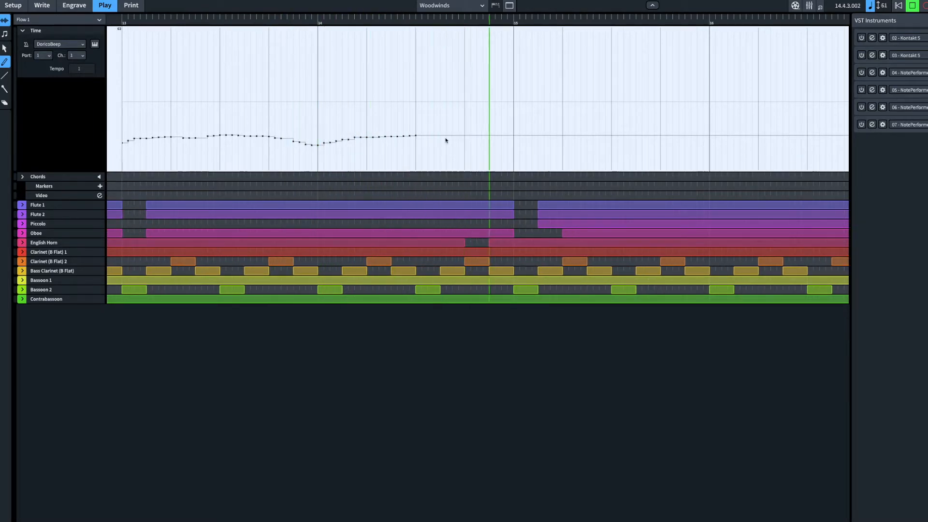
Draw a tempo slowdown and recovery around the start of bar 15 and another tempo curve through bar 16 into bar 17.
{"action": "mouse_move", "coordinate": [444, 138]}
{"action": "left_mouse_down"}
{"action": "mouse_move", "coordinate": [514, 155]}
{"action": "mouse_move", "coordinate": [532, 138]}
{"action": "left_mouse_up"}
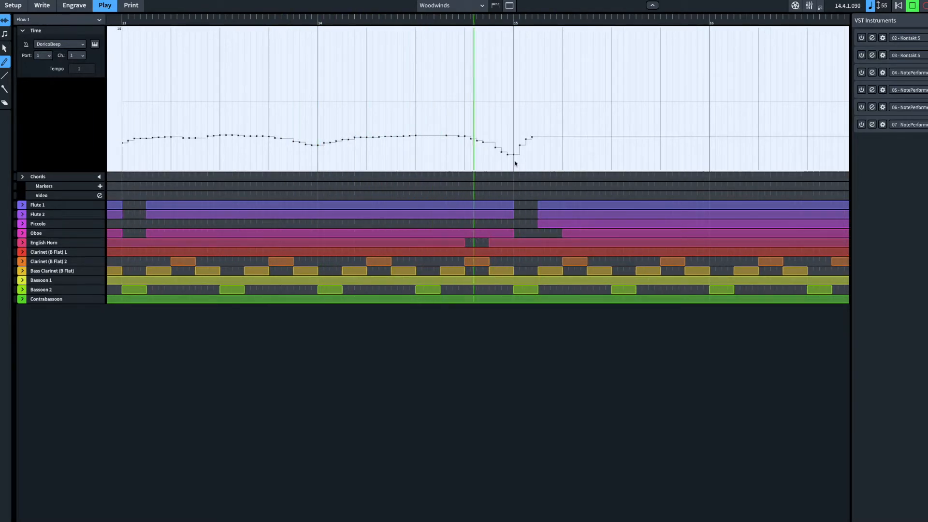
{"action": "scroll", "coordinate": [332, 146], "scroll_direction": "right", "scroll_amount": 6}
{"action": "scroll", "coordinate": [331, 147], "scroll_direction": "left", "scroll_amount": 2}
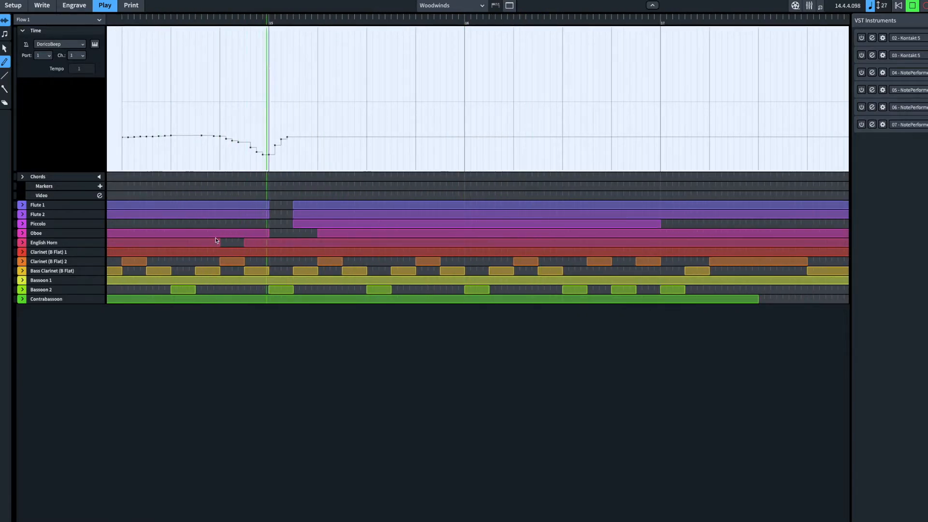
{"action": "mouse_move", "coordinate": [464, 140]}
{"action": "left_mouse_down"}
{"action": "mouse_move", "coordinate": [570, 130]}
{"action": "mouse_move", "coordinate": [659, 159]}
{"action": "mouse_move", "coordinate": [691, 135]}
{"action": "left_mouse_up"}
{"action": "left_click", "coordinate": [428, 20]}
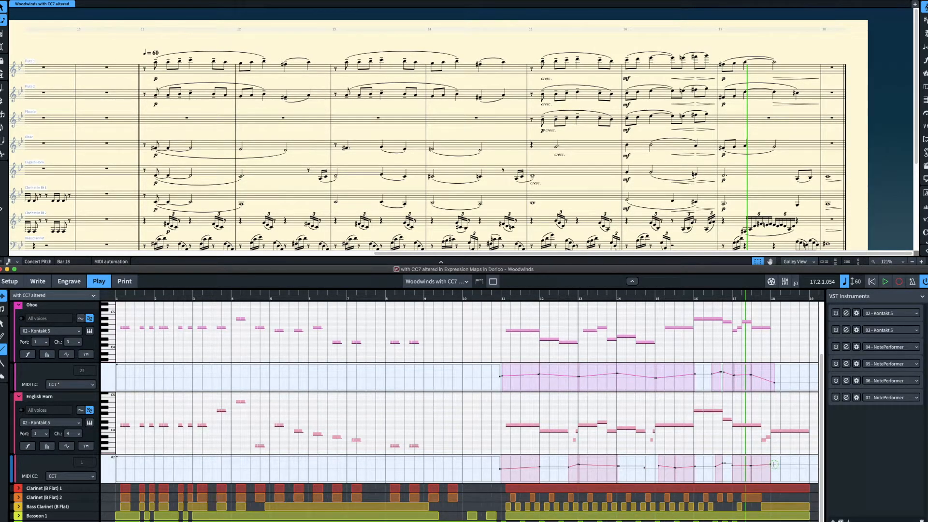
Draw a falling CC7 ramp across bar 18 of the English Horn and select bar 11 from Flute 1 through English Horn for playback.
{"action": "left_click_drag", "start_coordinate": [774, 464], "coordinate": [810, 475]}
{"action": "left_click", "coordinate": [203, 68]}
{"action": "left_click", "coordinate": [210, 196], "text": "shift"}
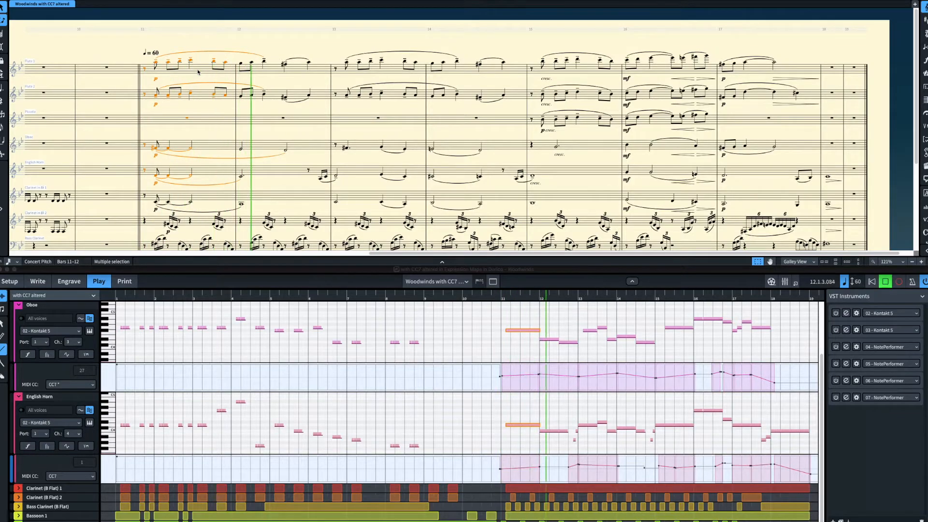
Shape the English Horn's CC7 near the end of bar 12 and across bars 14–15, and play the upper woodwinds from bar 13.
{"action": "left_click", "coordinate": [572, 464]}
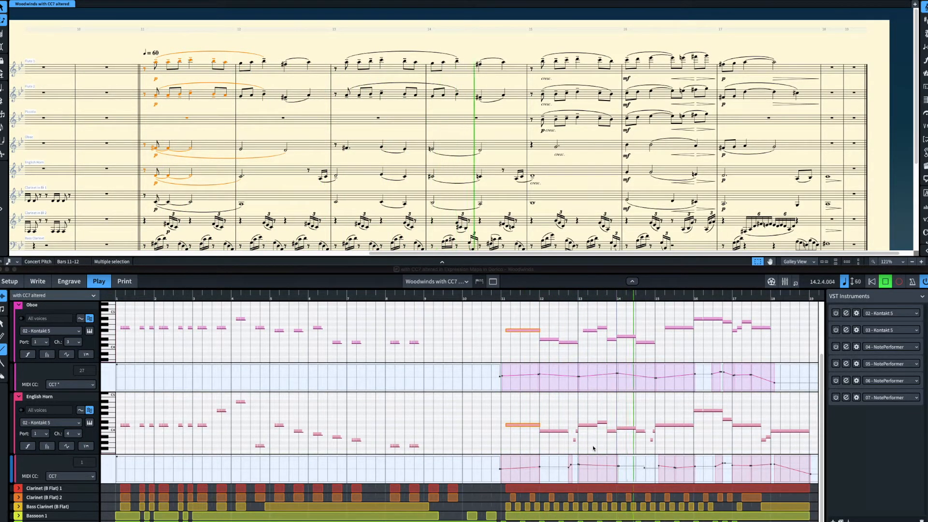
{"action": "left_click_drag", "start_coordinate": [644, 467], "coordinate": [676, 467]}
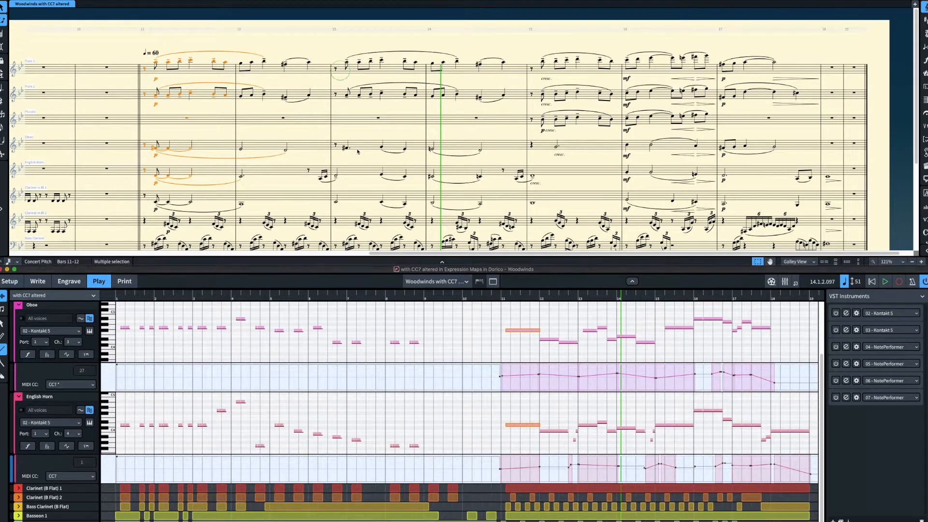
{"action": "left_click", "coordinate": [352, 68]}
{"action": "left_click", "coordinate": [351, 177], "text": "shift"}
{"action": "key", "text": "space"}
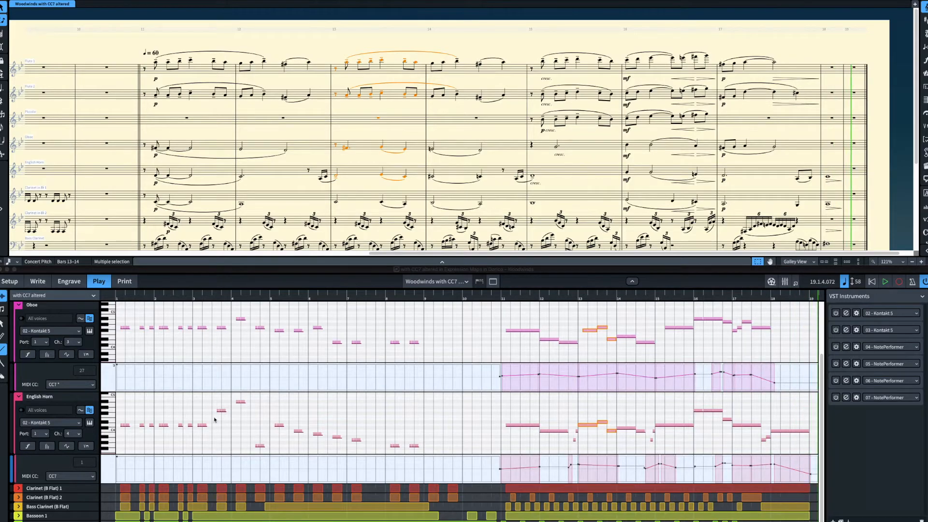
Collapse the English Horn track and expand Clarinet (B Flat) 1 with CC7 shown in its automation lane.
{"action": "scroll", "coordinate": [310, 194], "scroll_direction": "down", "scroll_amount": 5}
{"action": "left_click", "coordinate": [19, 489]}
{"action": "scroll", "coordinate": [137, 505], "scroll_direction": "down", "scroll_amount": 3}
{"action": "left_click", "coordinate": [66, 485]}
{"action": "left_click", "coordinate": [86, 486]}
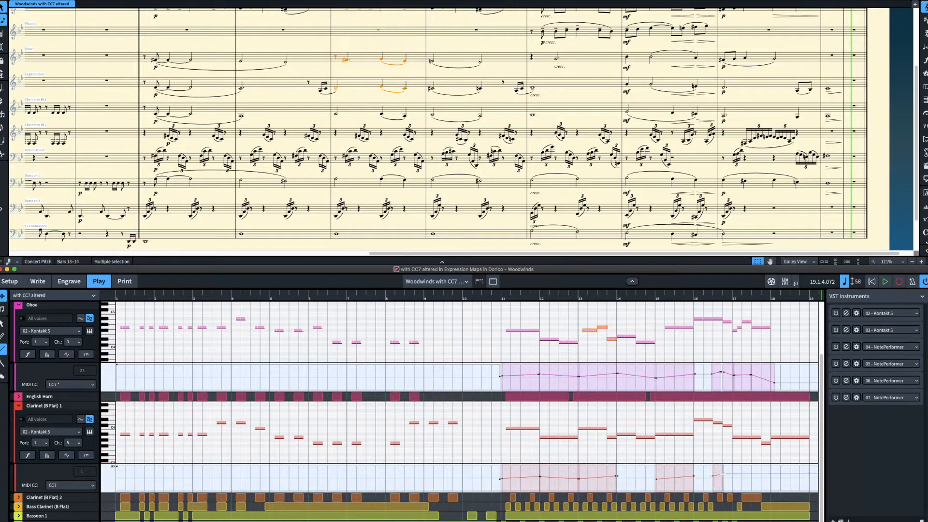
{"action": "left_click", "coordinate": [2, 327]}
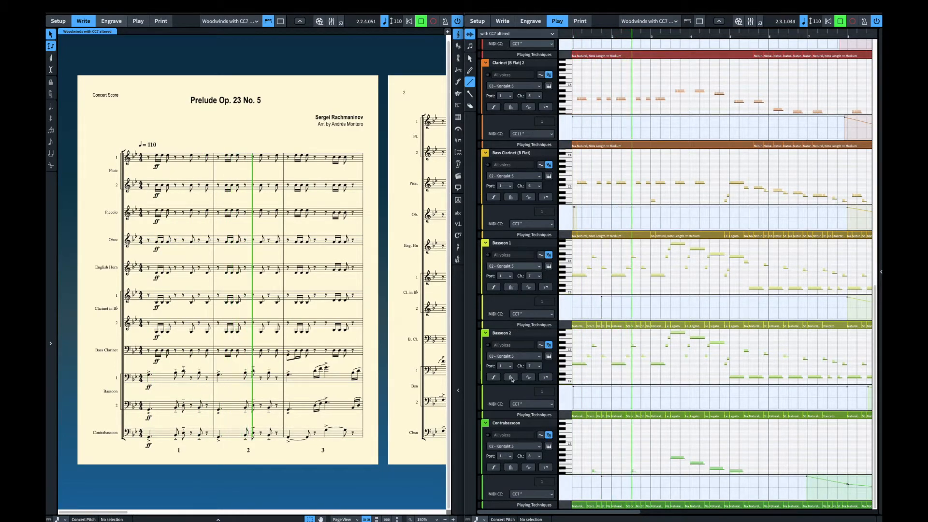
Examine the expanded woodwind tracks and their MIDI CC lanes during playback of the prelude.
{"action": "scroll", "coordinate": [512, 380], "scroll_direction": "up", "scroll_amount": 5}
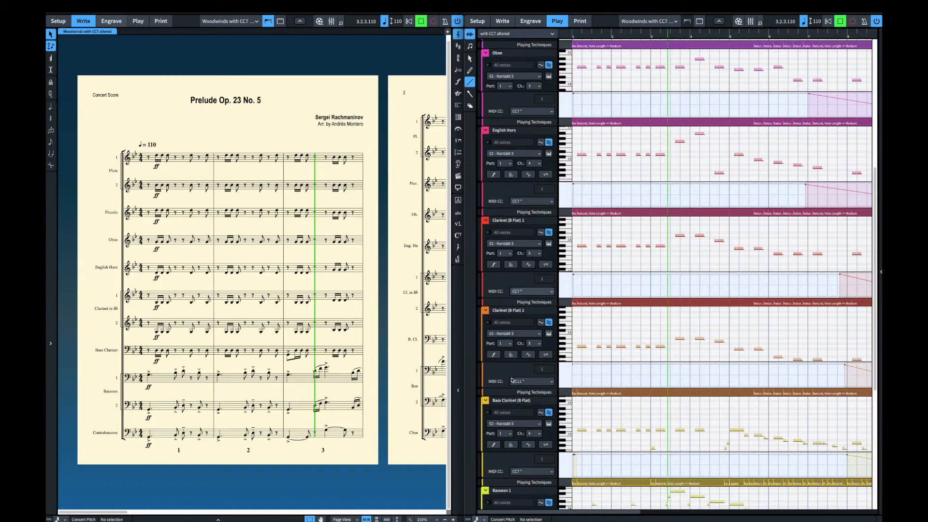
{"action": "scroll", "coordinate": [512, 380], "scroll_direction": "up", "scroll_amount": 6}
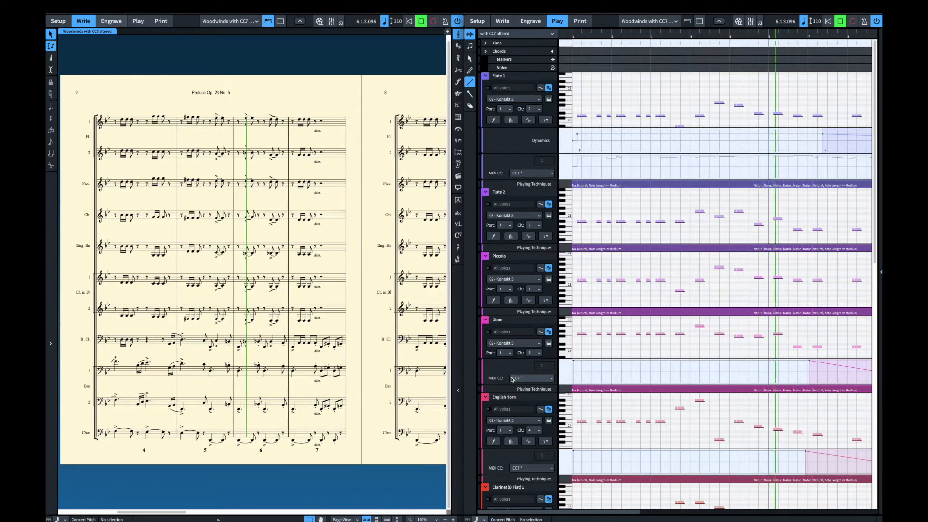
{"action": "scroll", "coordinate": [512, 378], "scroll_direction": "down", "scroll_amount": 3}
{"action": "scroll", "coordinate": [513, 379], "scroll_direction": "down", "scroll_amount": 3}
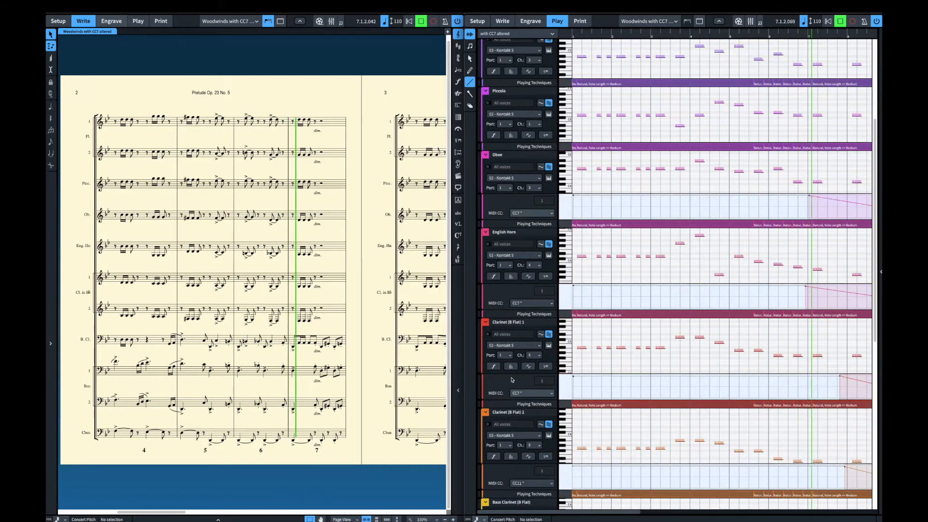